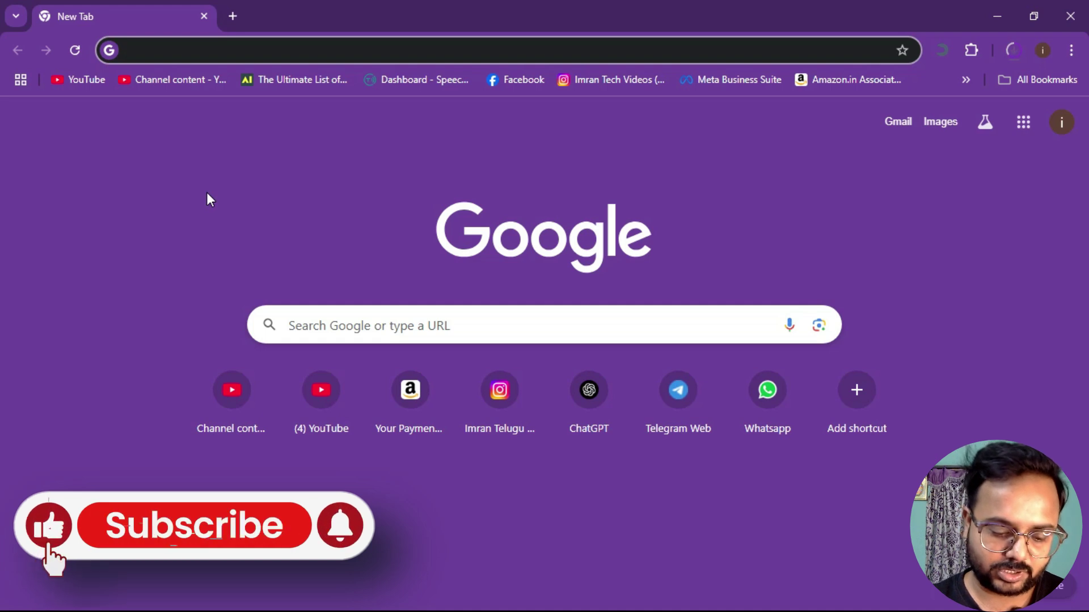
# Search the web for "download mtk usb drivers".
pyautogui.write('downloa')
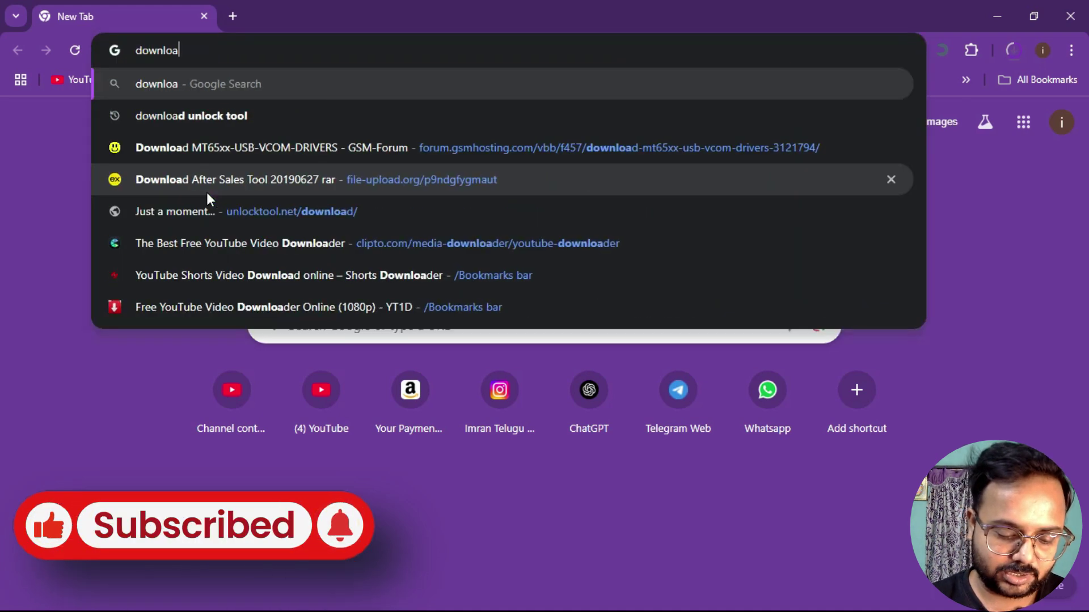
pyautogui.write('d mtk us')
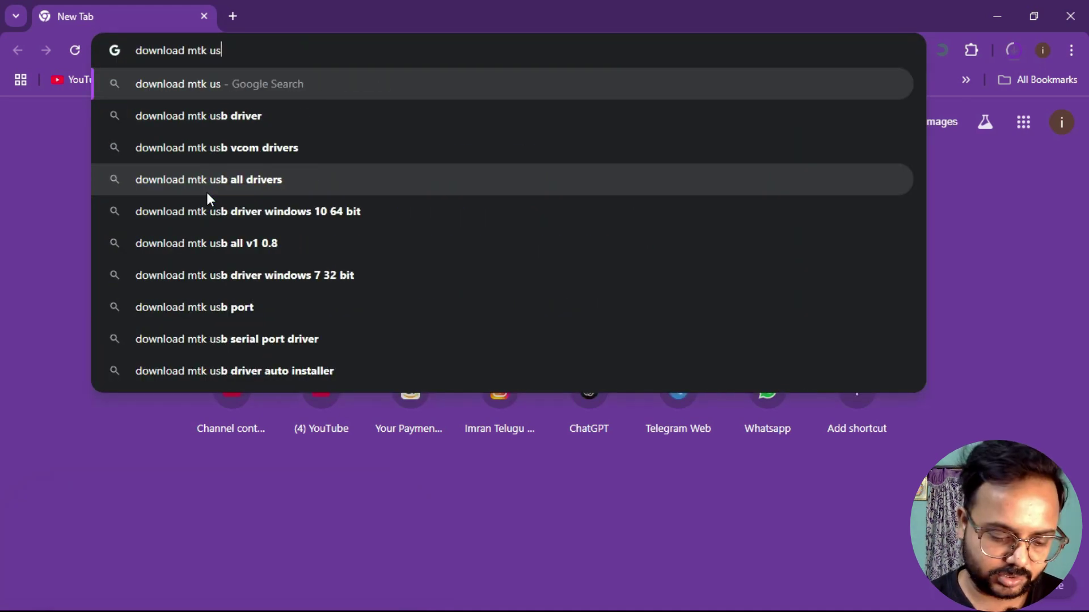
pyautogui.write('b drivers')
pyautogui.press('Return')
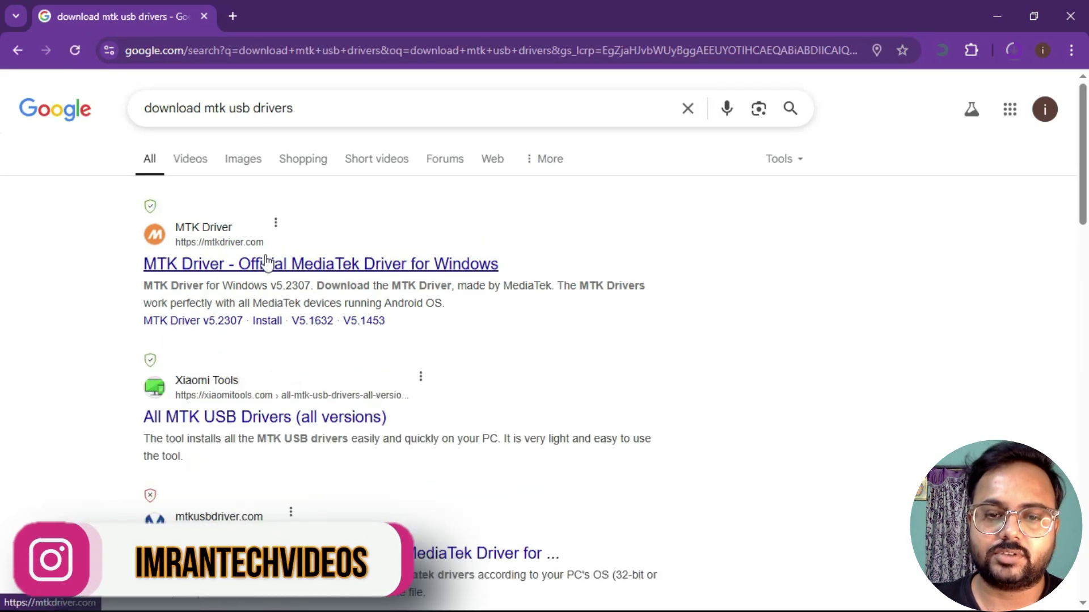
# Open the mtkdriver.com search result for the official MediaTek driver in a new tab and switch to it.
pyautogui.scroll(-1, 414, 452)
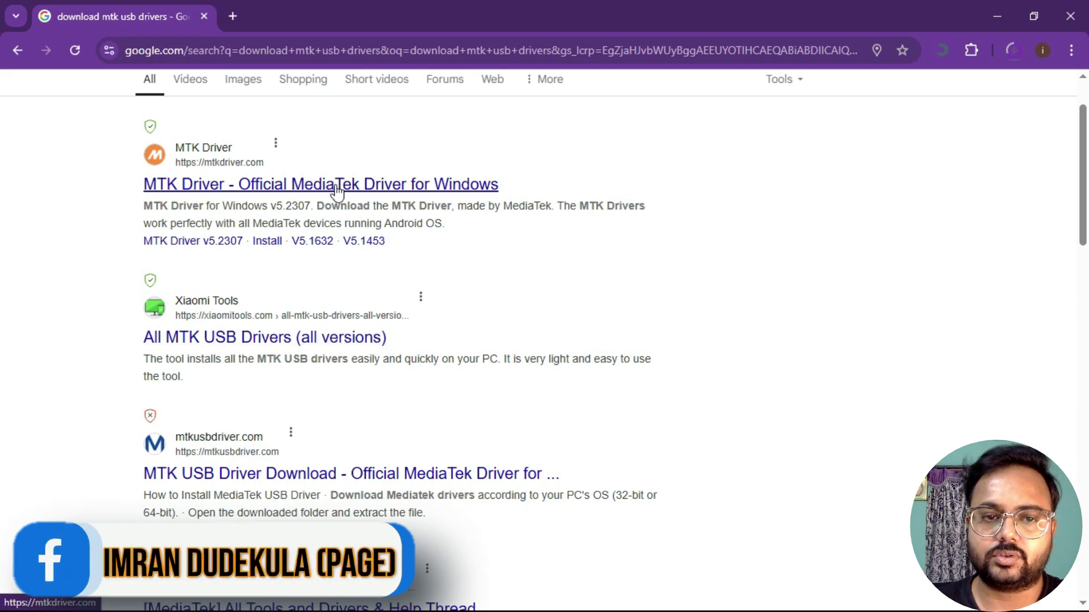
pyautogui.middleClick(360, 208)
pyautogui.click(302, 4)
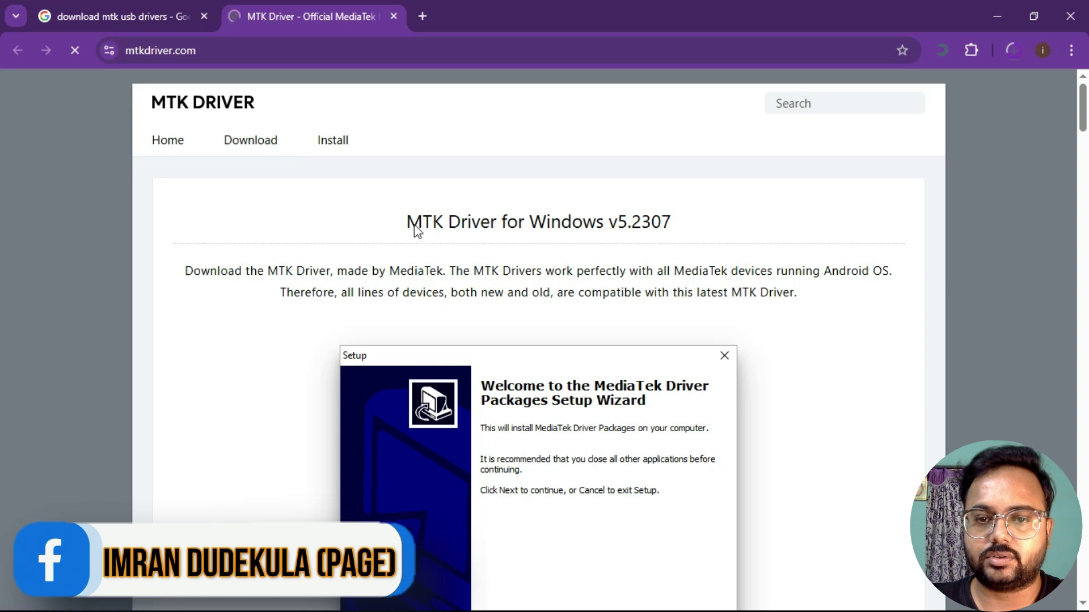
# Download MTK-Driver-v5.2307.zip from the version 5.2307 download page, dismissing the advertisement on the way.
pyautogui.scroll(-9, 624, 245)
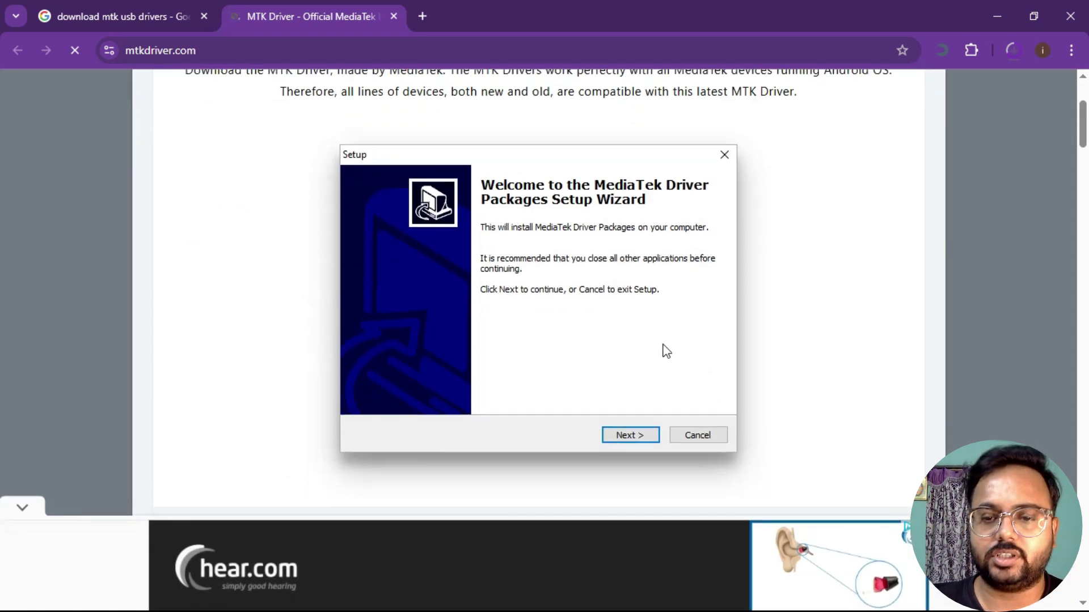
pyautogui.scroll(-8, 666, 346)
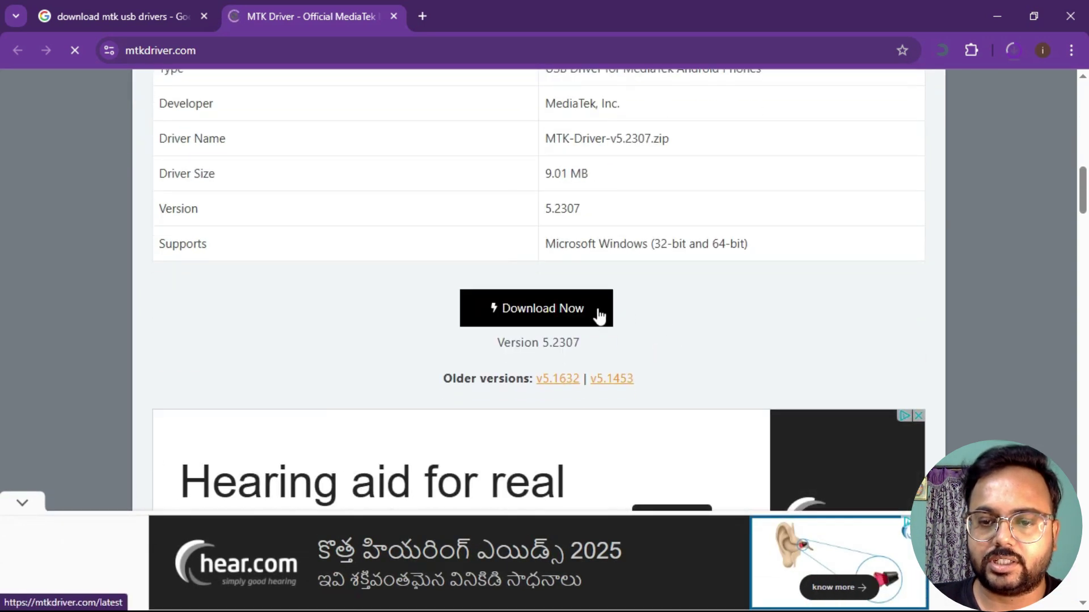
pyautogui.click(550, 307)
pyautogui.click(650, 235)
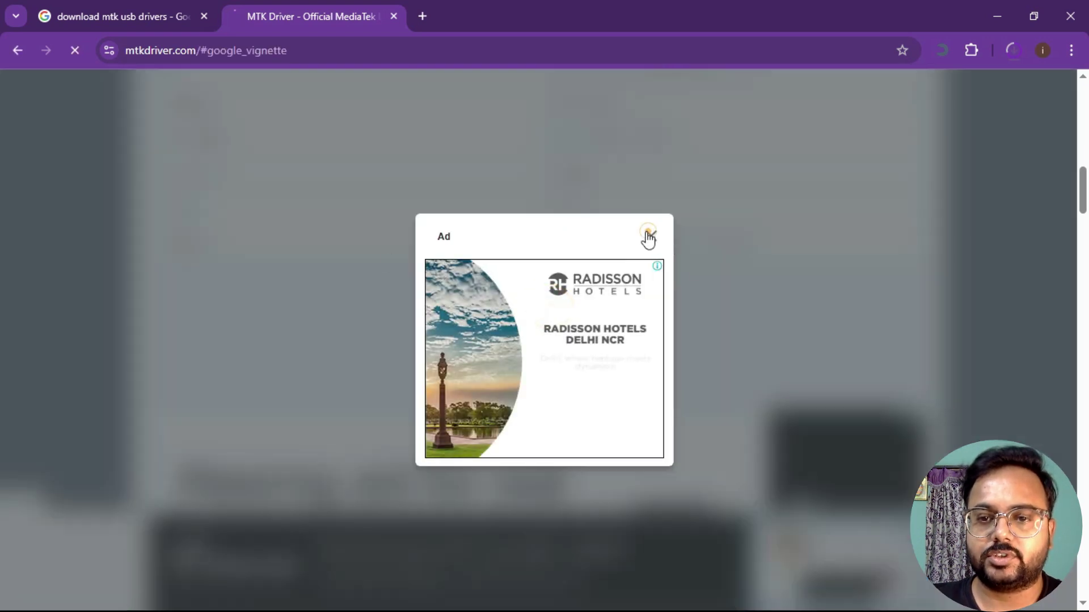
pyautogui.scroll(-10, 573, 296)
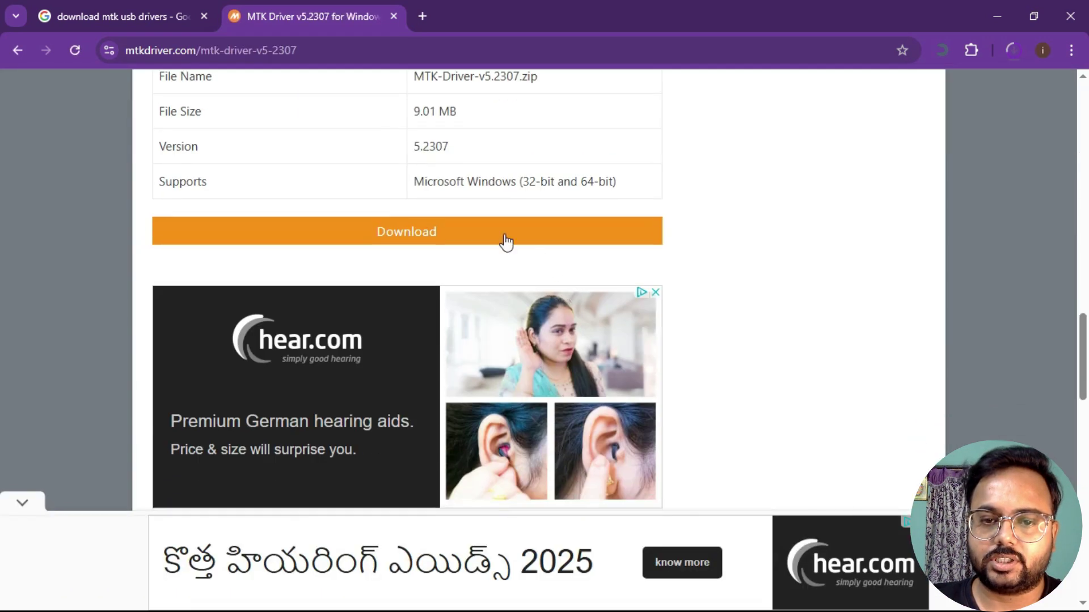
pyautogui.click(425, 233)
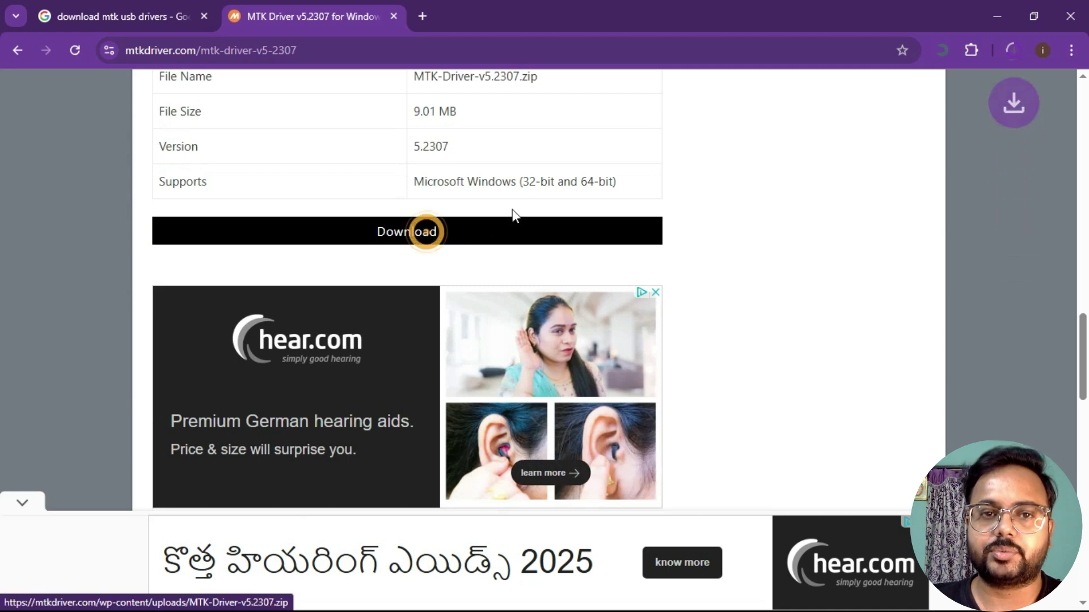
# Open the download history, show MTK-Driver-v5.2307.zip in its folder and maximize the folder window.
pyautogui.click(1012, 52)
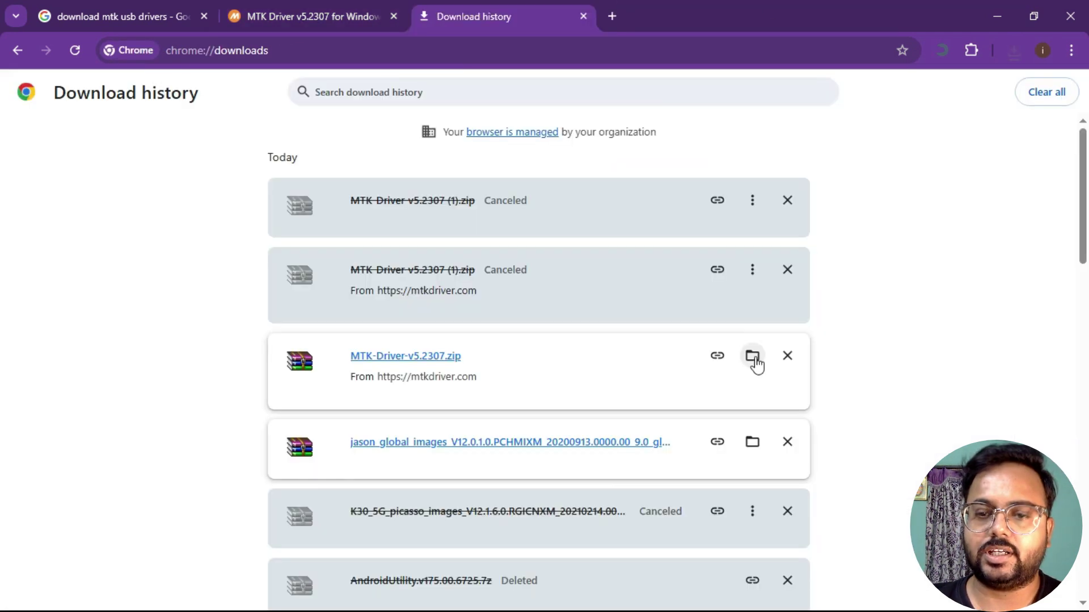
pyautogui.click(753, 359)
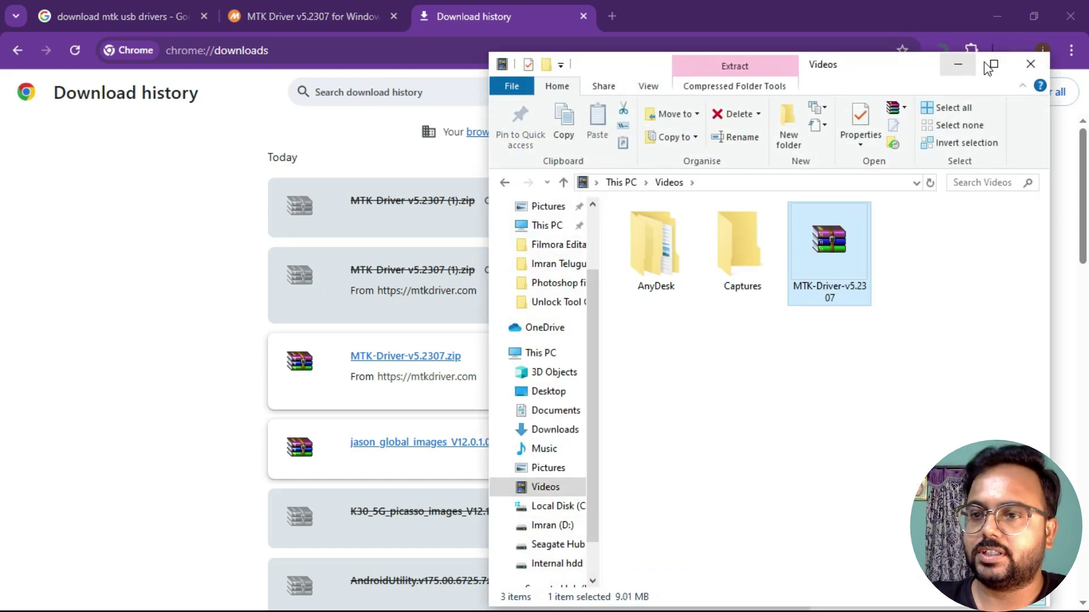
pyautogui.click(989, 63)
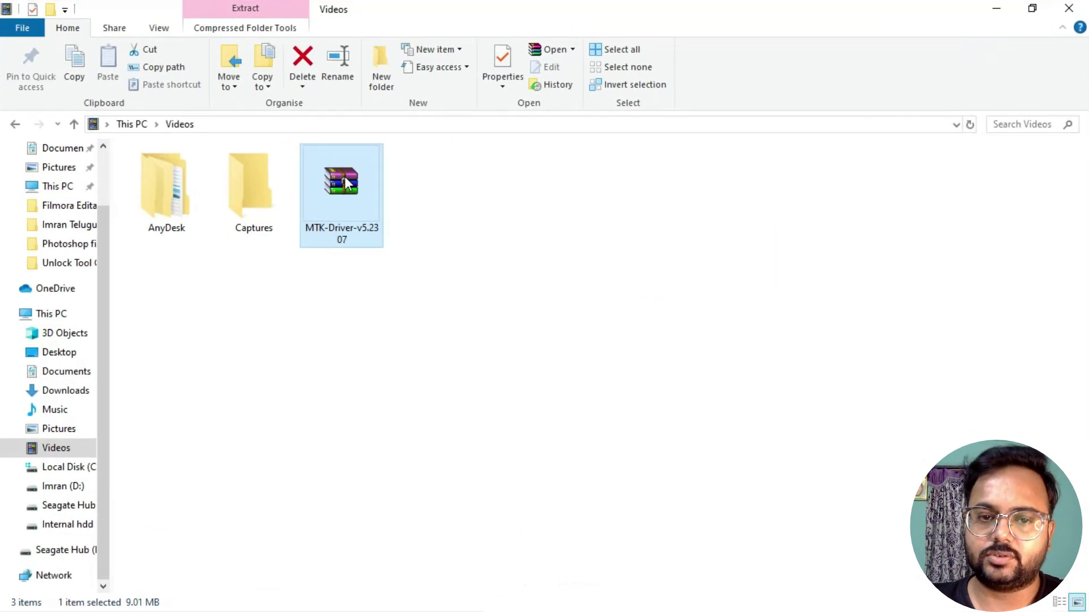
# Extract the MTK-Driver-v5.2307 archive into a folder of the same name in Videos.
pyautogui.rightClick(345, 178)
pyautogui.click(385, 249)
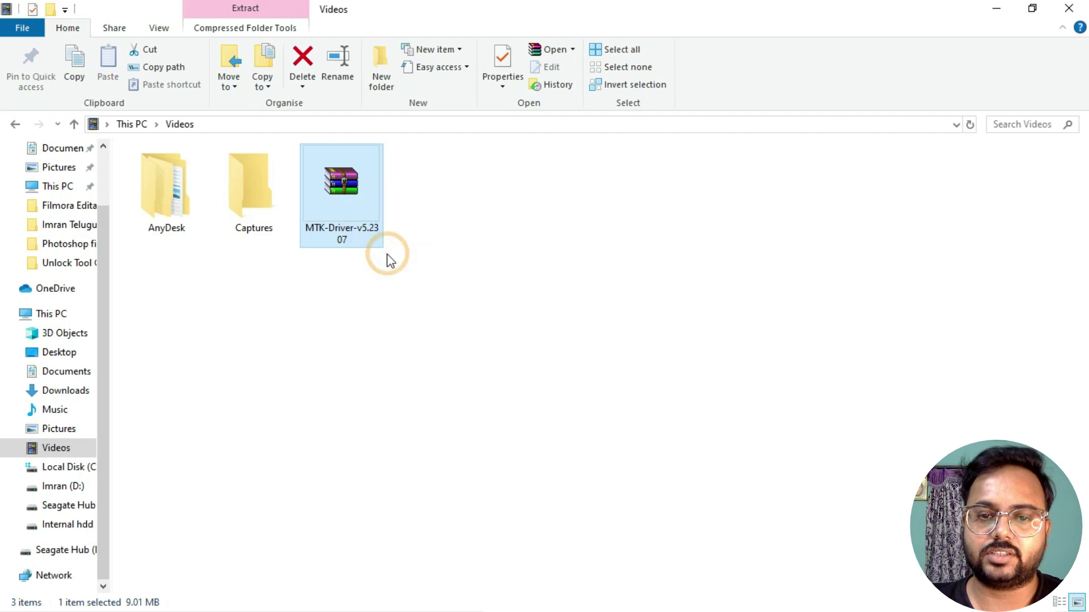
pyautogui.click(427, 314)
# Open the extracted MTK-Driver-v5.2307 folder and launch MTK Driver Setup.
pyautogui.click(414, 180)
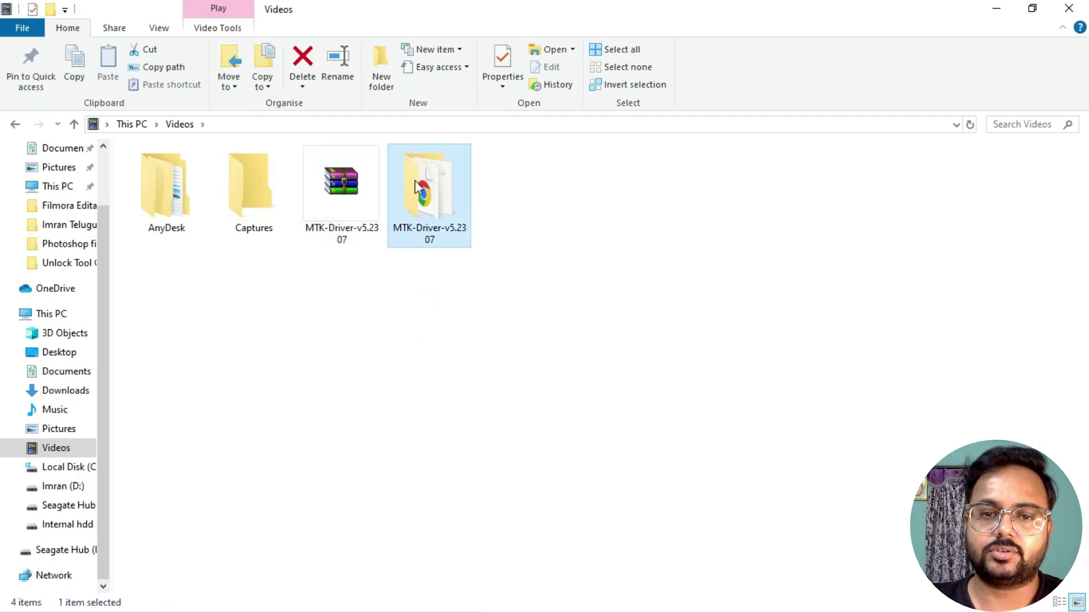
pyautogui.doubleClick(414, 181)
pyautogui.click(256, 305)
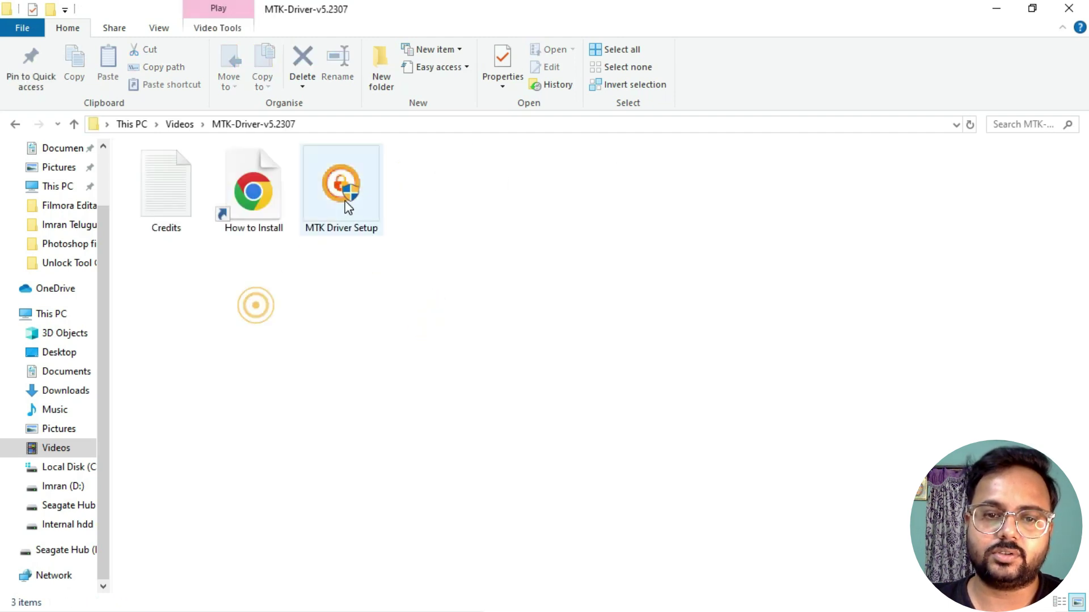
pyautogui.click(348, 207)
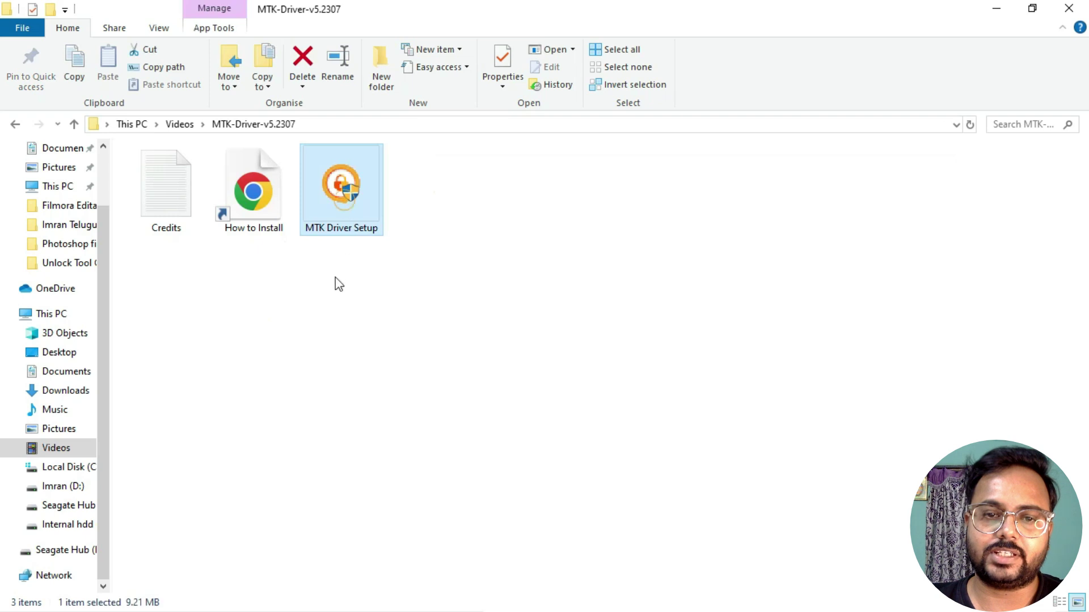
pyautogui.doubleClick(340, 208)
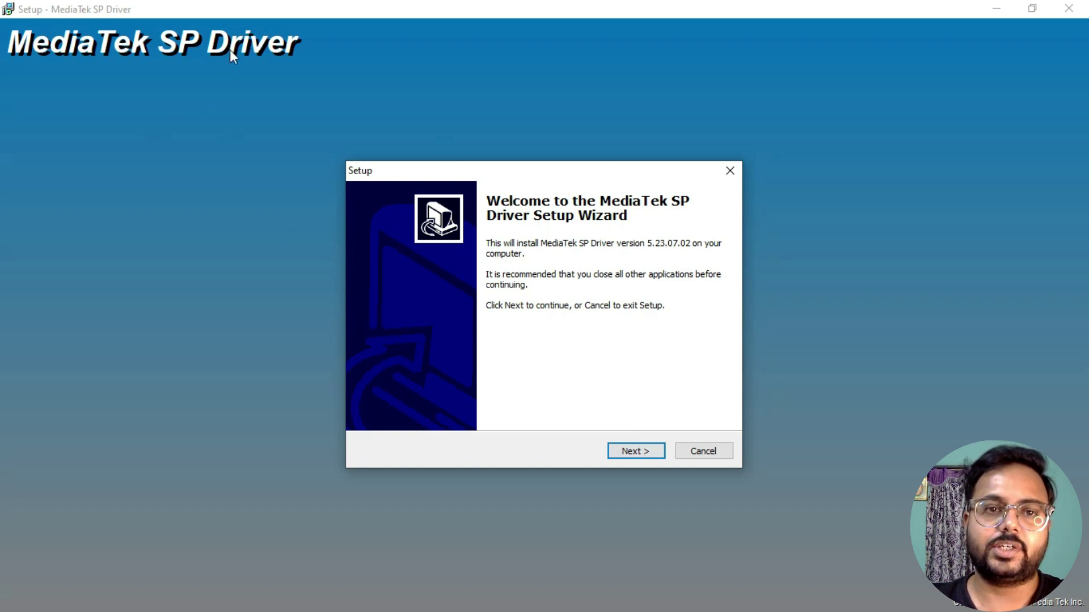
# Install MediaTek SP Driver in C:\Program Files\MediaTek\SP Driver, agreeing to continue at the original USB driver removal question, and finish the setup.
pyautogui.click(632, 454)
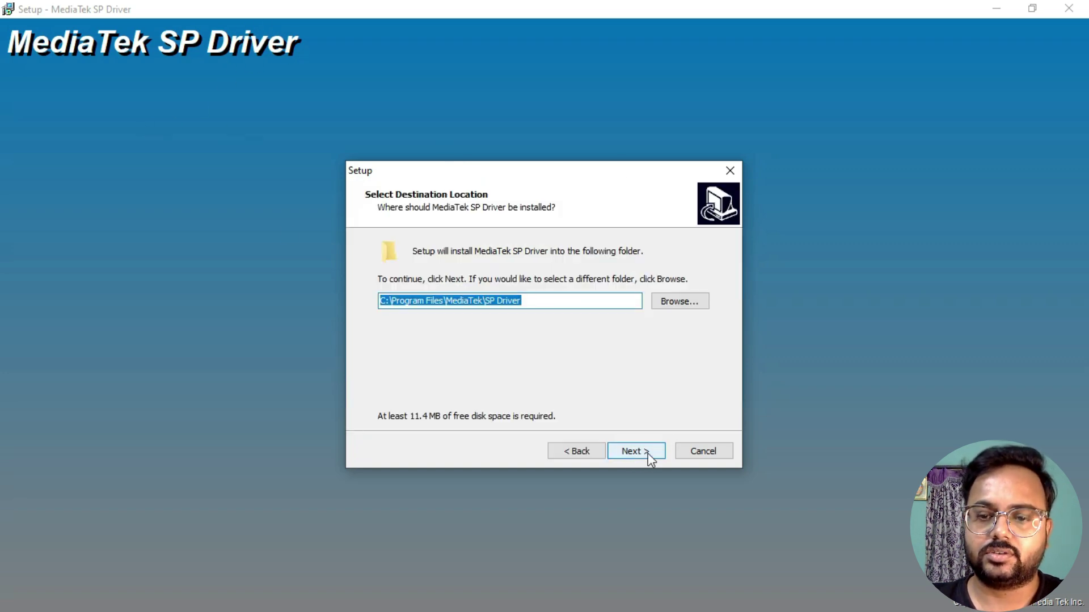
pyautogui.click(648, 454)
pyautogui.click(648, 454)
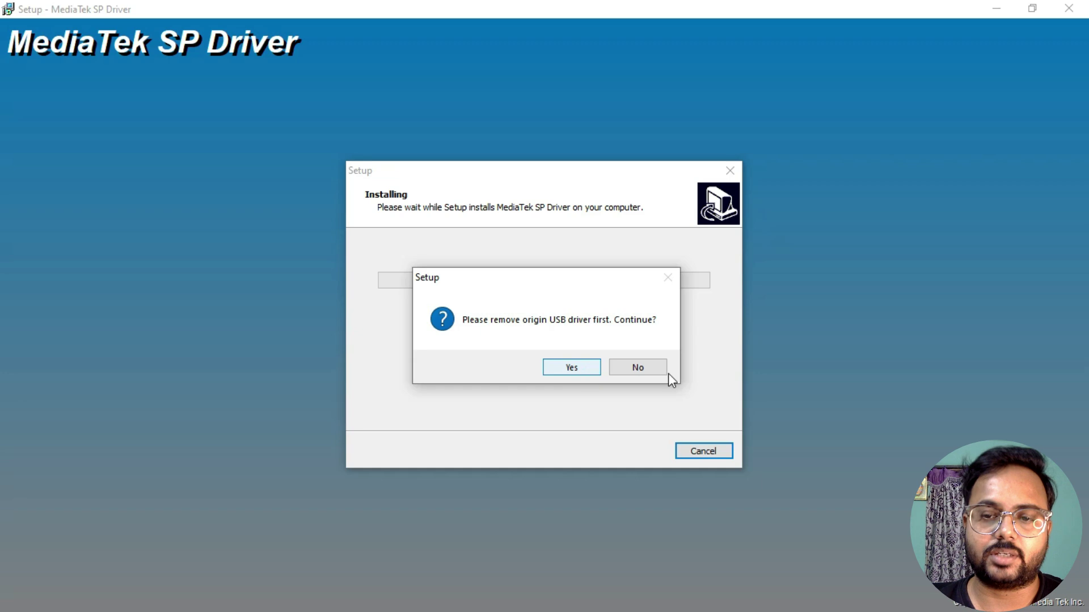
pyautogui.click(580, 369)
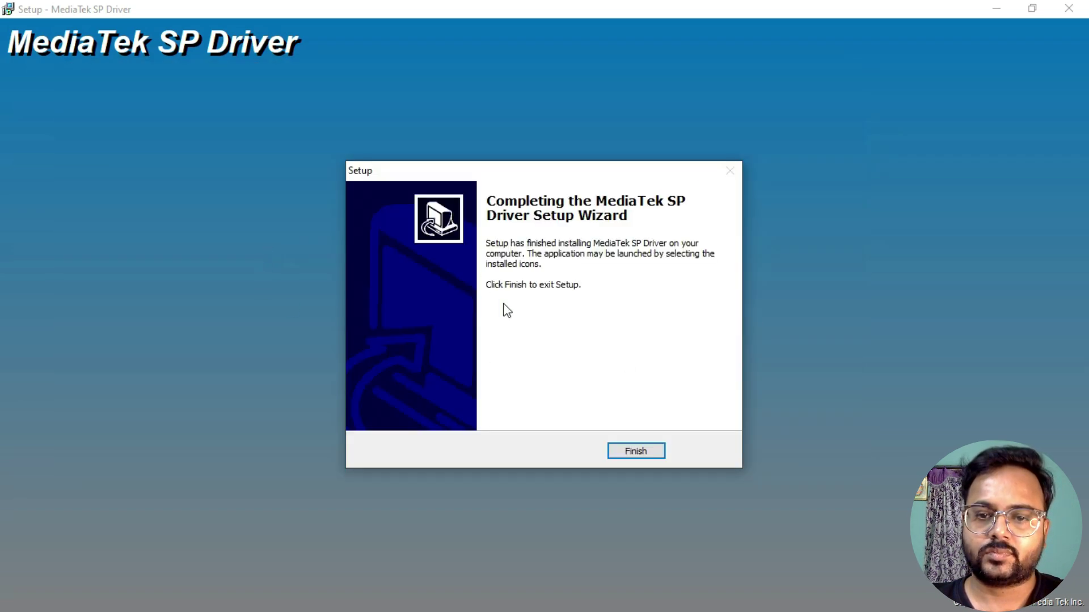
pyautogui.click(650, 452)
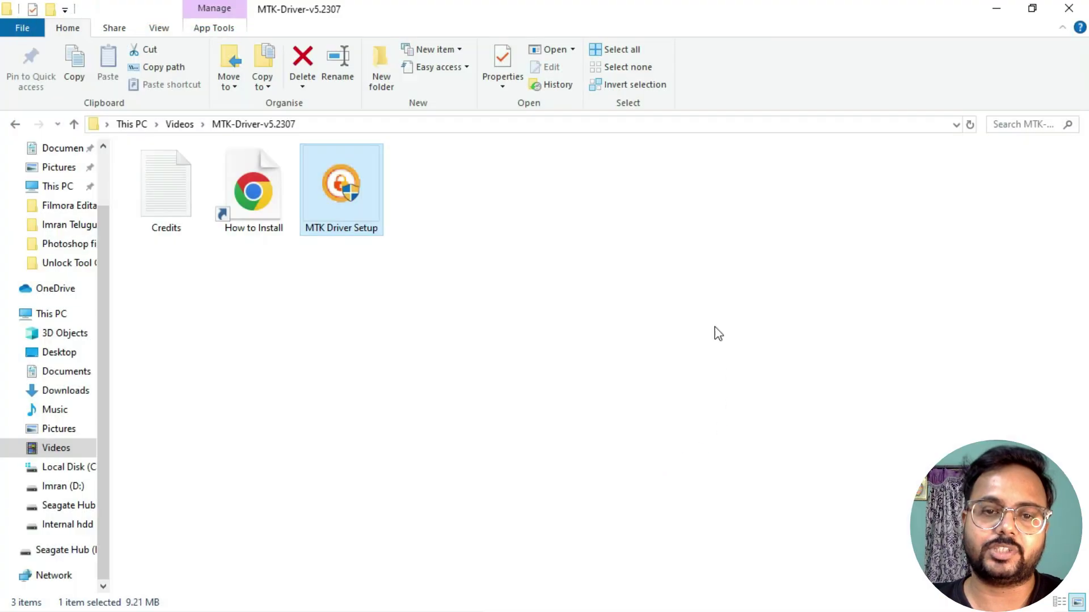
pyautogui.click(500, 287)
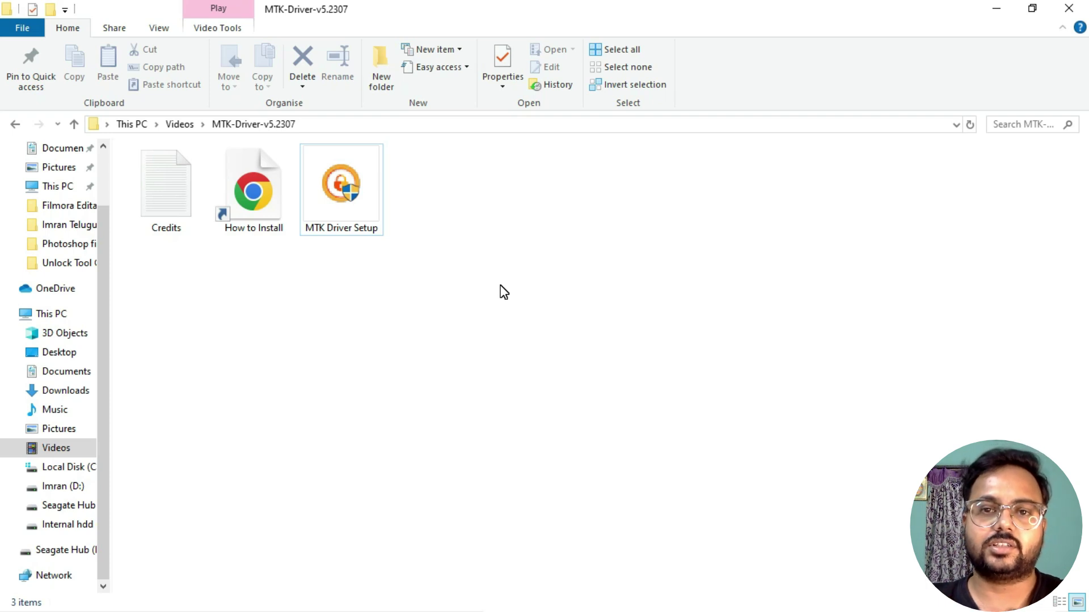
pyautogui.press('Return')
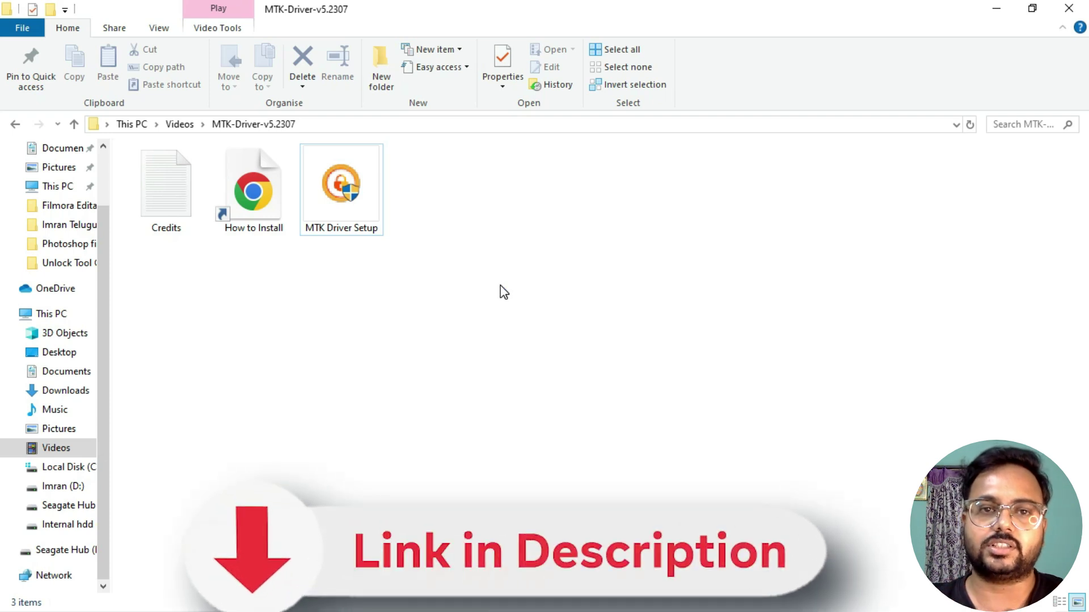